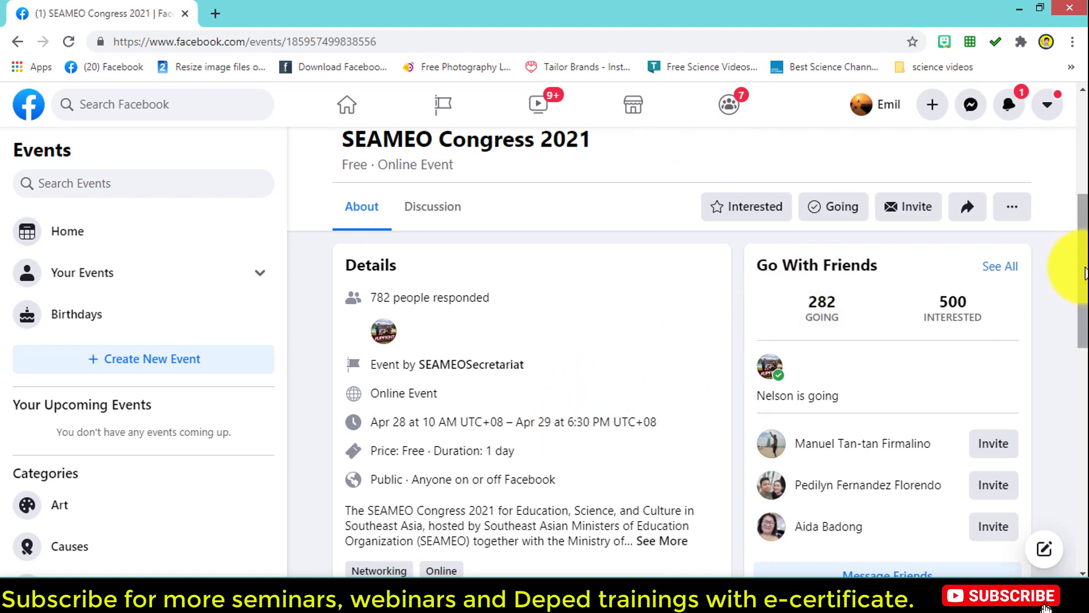
# Step: Dismiss the notification and expand the event Details to show the congress2021.seameo.org registration link
pyautogui.moveTo(1086, 266); pyautogui.dragTo(1080, 113)
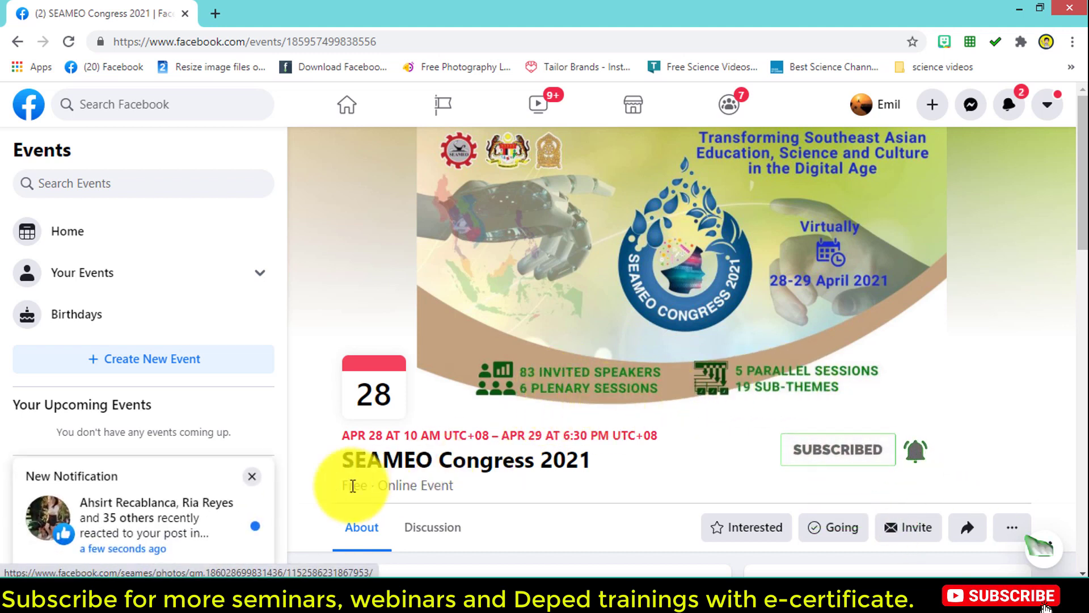
pyautogui.click(252, 476)
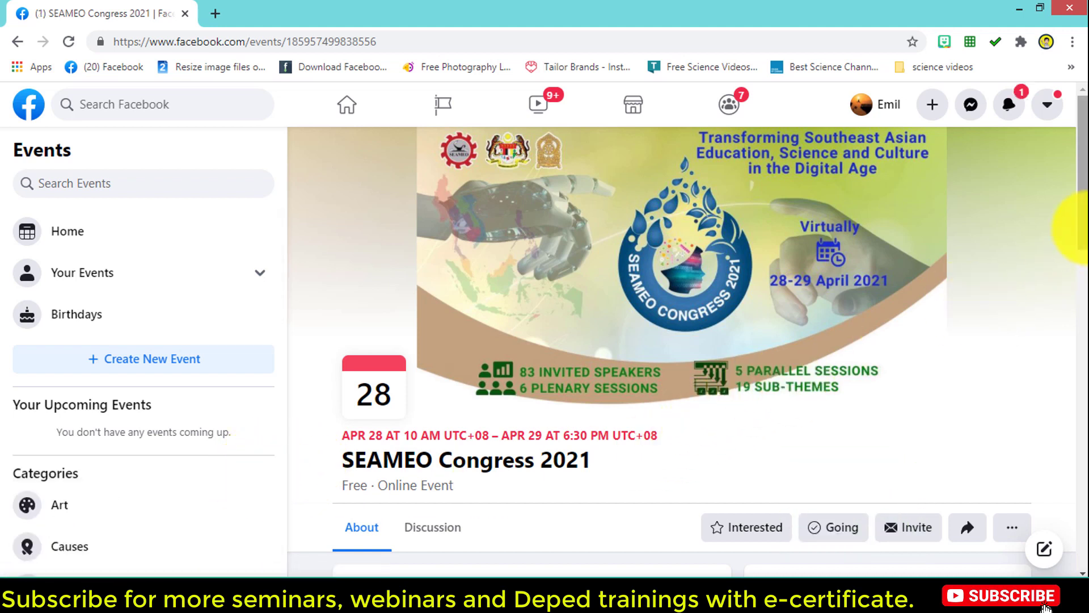
pyautogui.moveTo(1081, 227); pyautogui.dragTo(1081, 258)
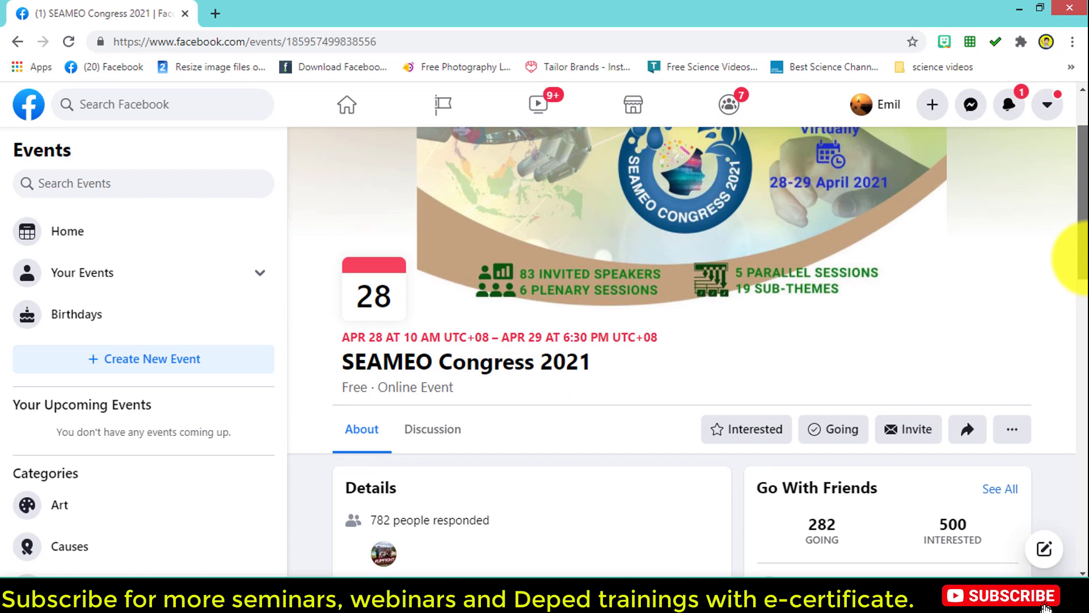
pyautogui.moveTo(1081, 258); pyautogui.dragTo(1083, 366)
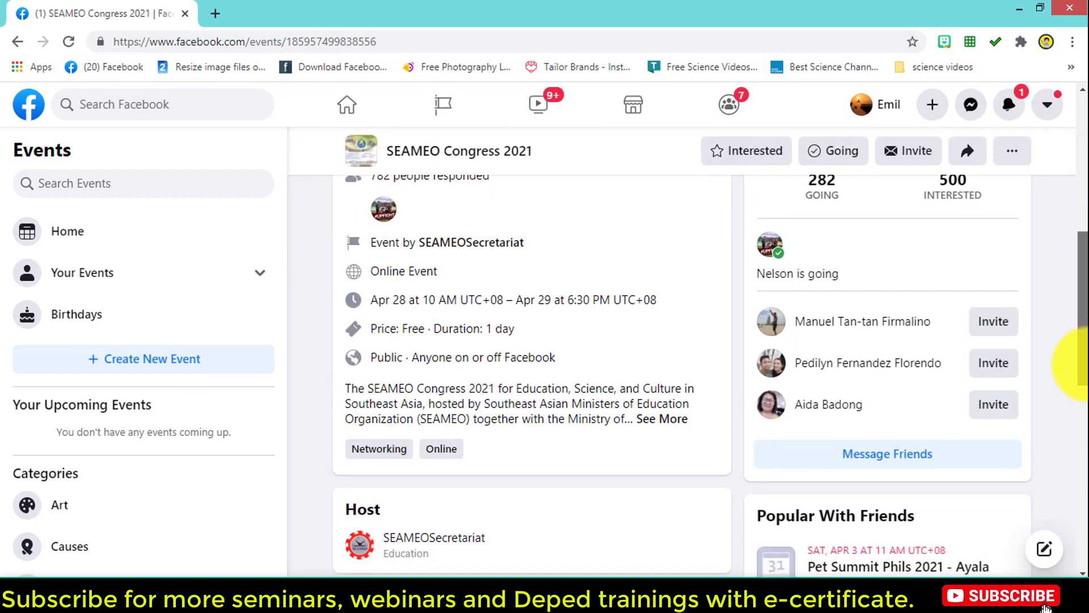
pyautogui.click(661, 419)
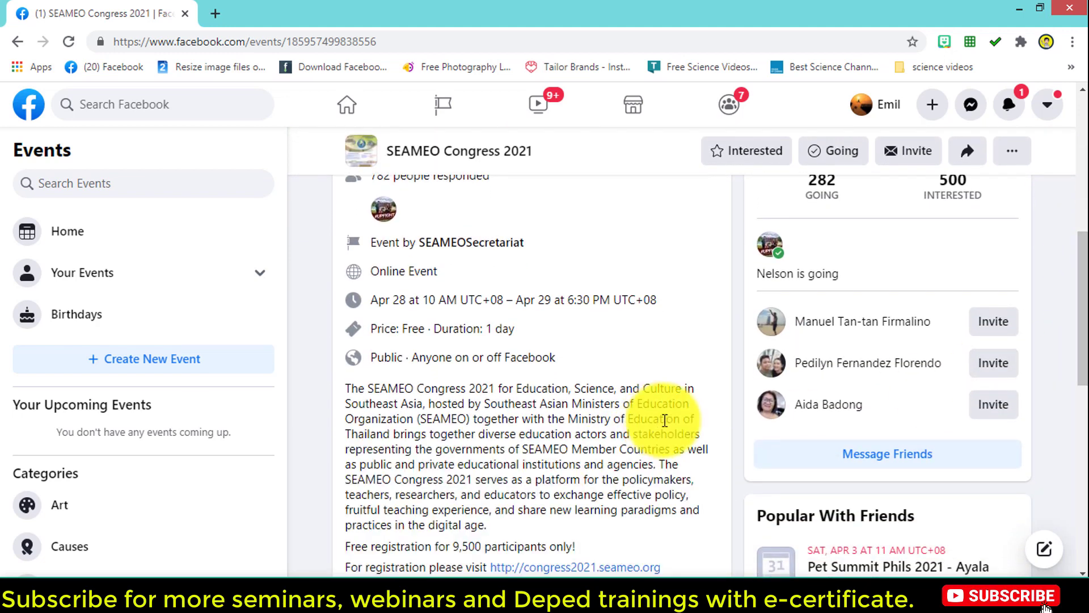
pyautogui.scroll(-3, 665, 420)
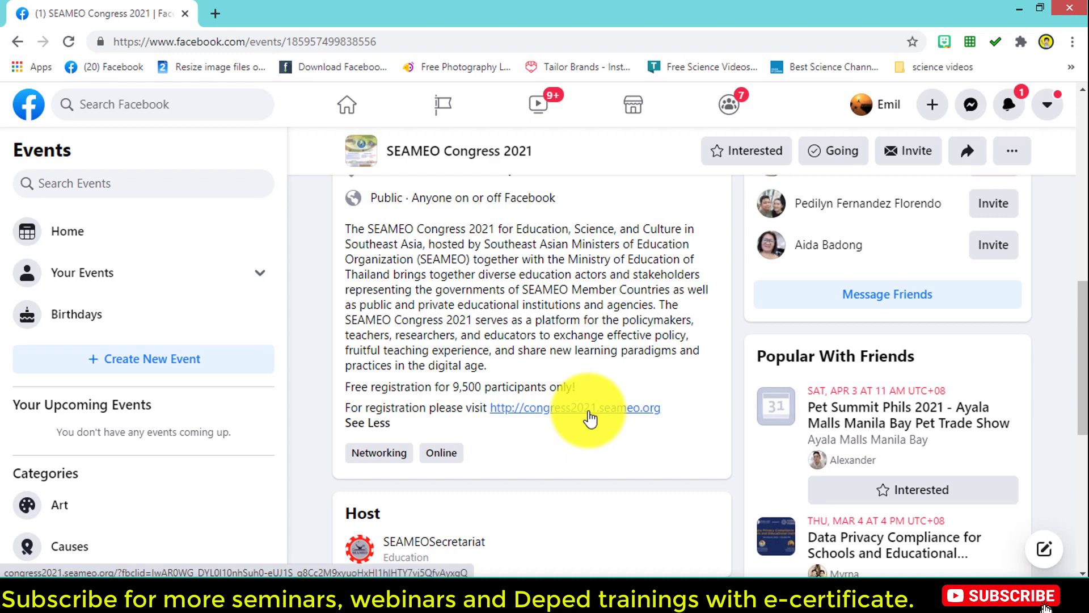
# Step: Open congress2021.seameo.org in a new tab and scroll through the home page's important dates
pyautogui.click(589, 418)
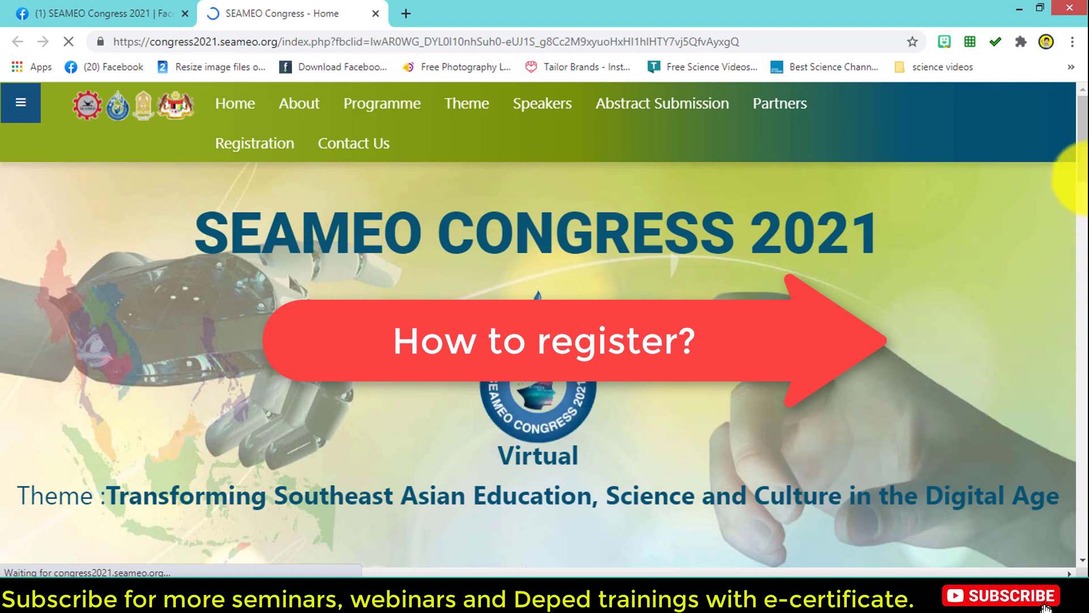
pyautogui.moveTo(1088, 161); pyautogui.dragTo(1087, 171)
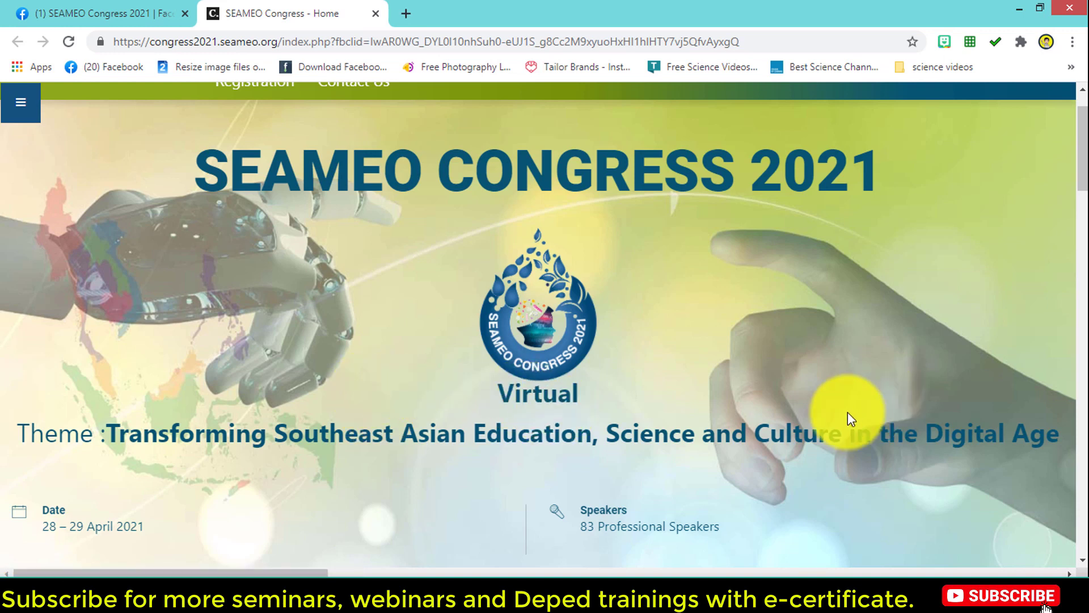
pyautogui.scroll(-8, 1009, 219)
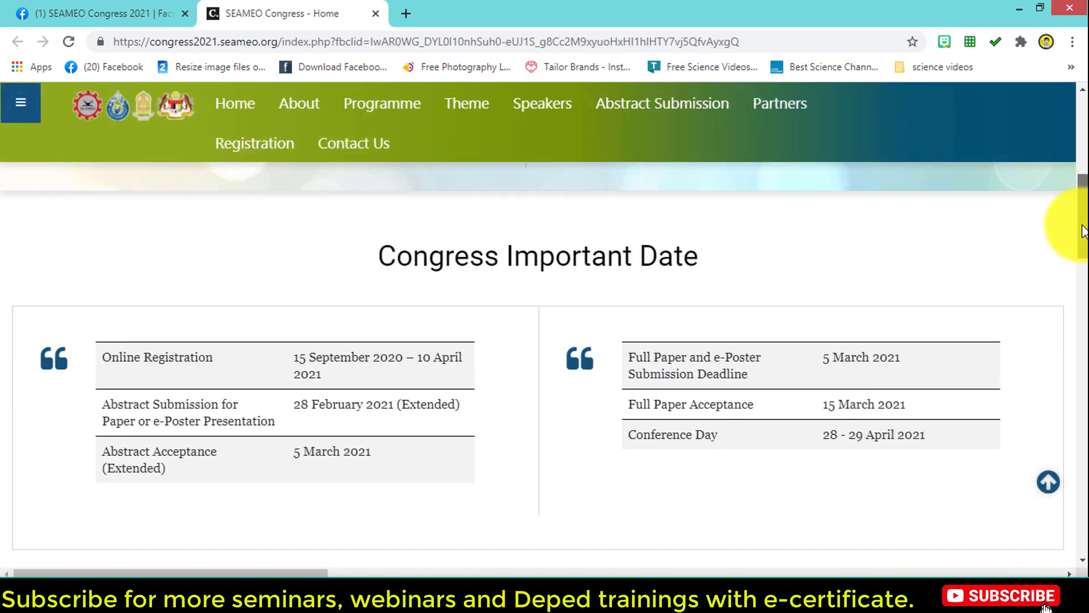
pyautogui.moveTo(1082, 230); pyautogui.dragTo(1078, 136)
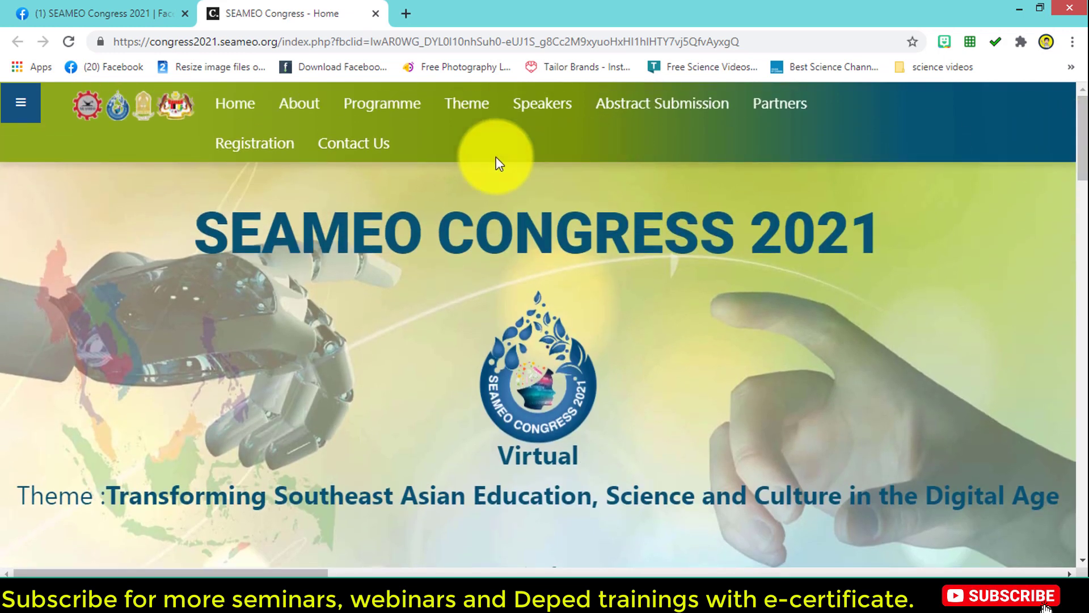
# Step: Go to Registration and start REGISTER (INDIVIDUAL) for a Participant
pyautogui.click(259, 150)
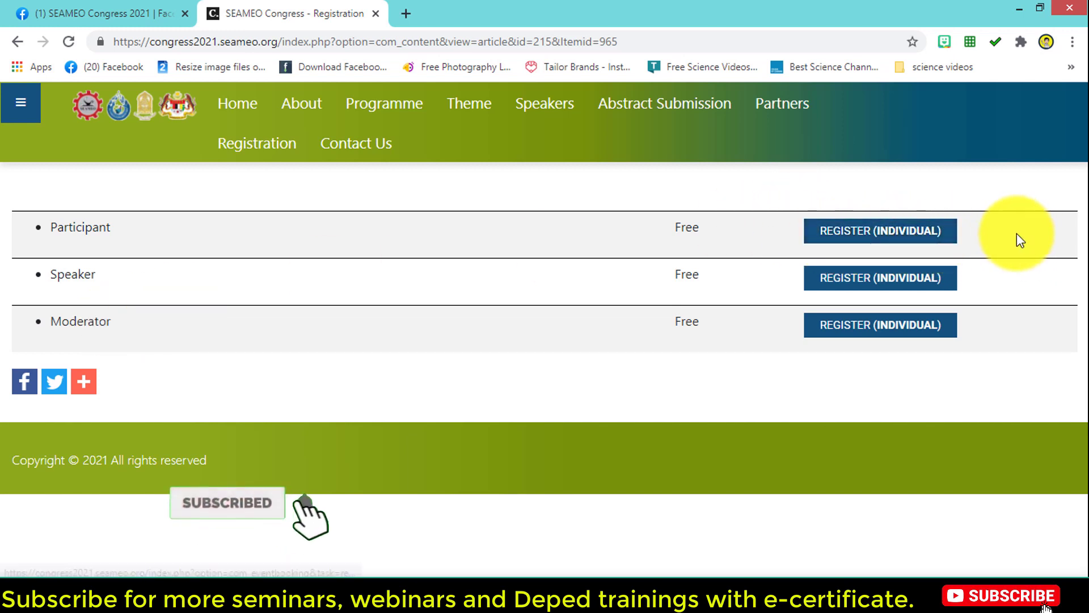
pyautogui.click(911, 242)
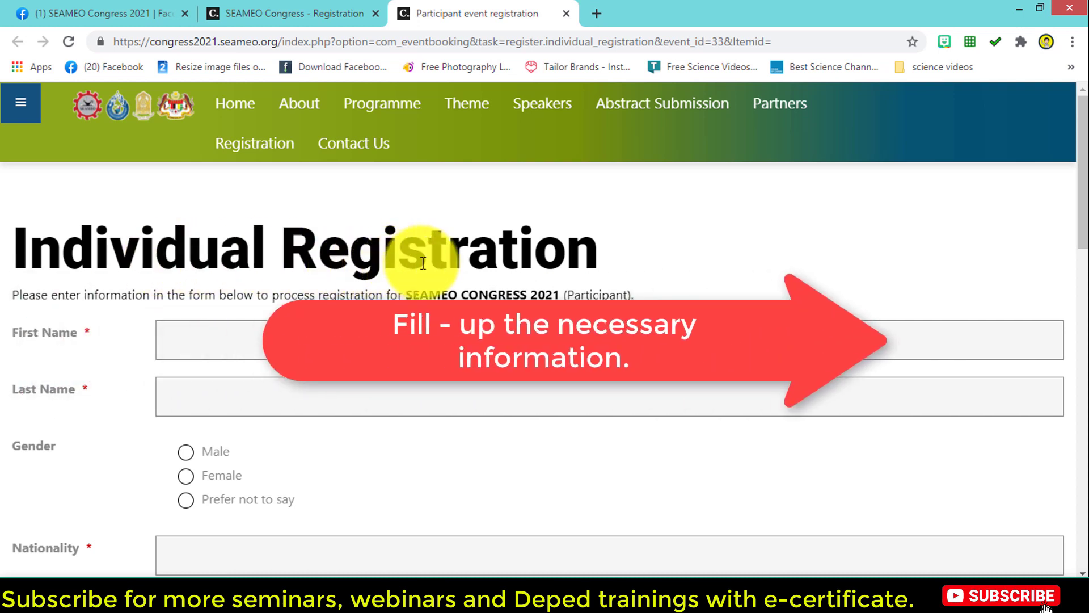
# Step: Enter the participant's first and last name and set gender to Male
pyautogui.click(208, 337)
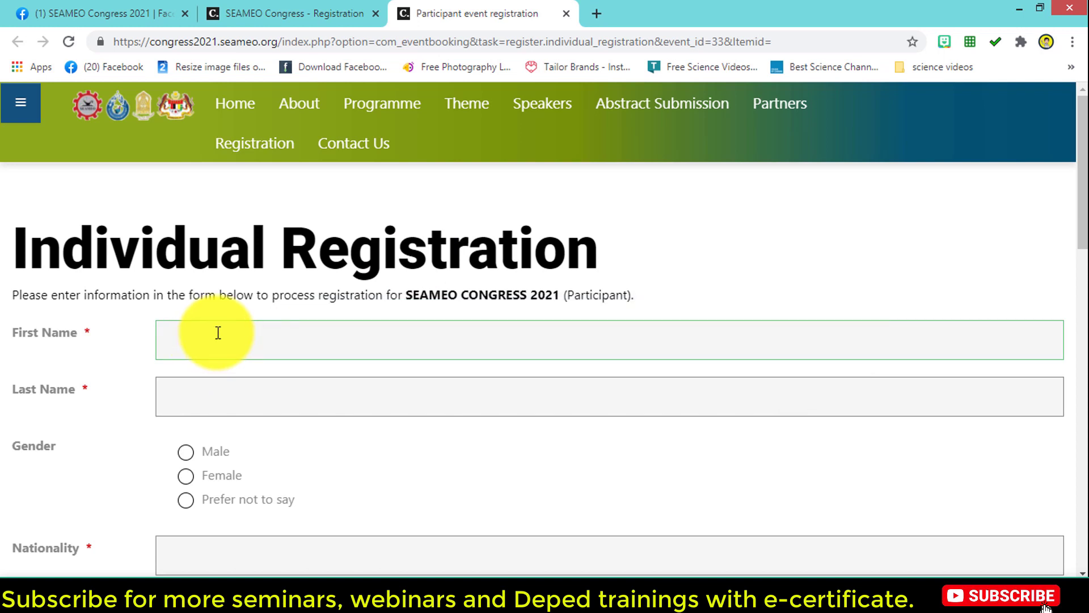
pyautogui.click(186, 400)
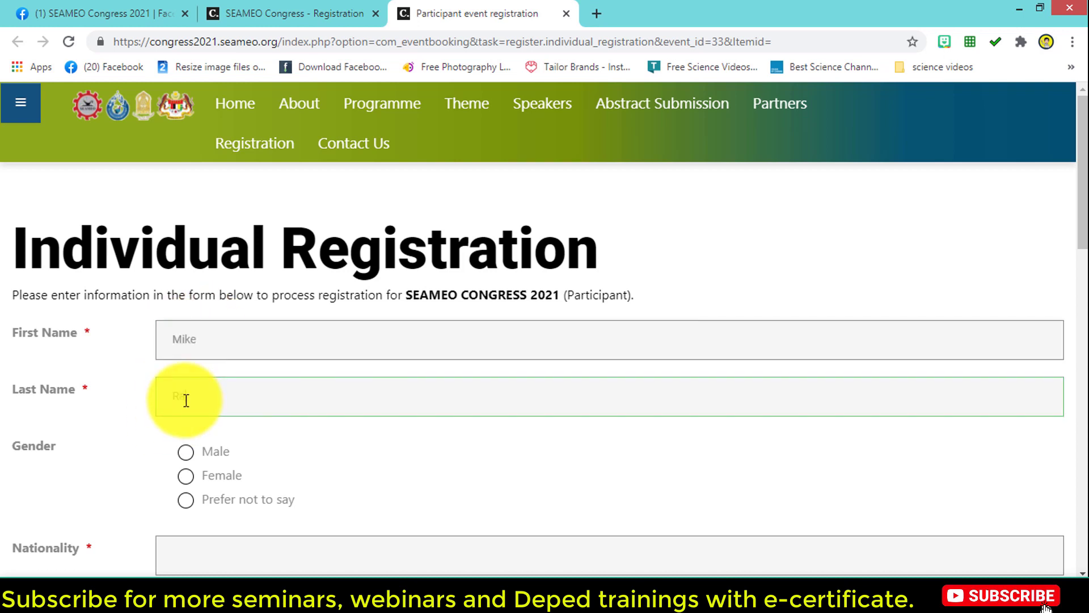
pyautogui.click(187, 452)
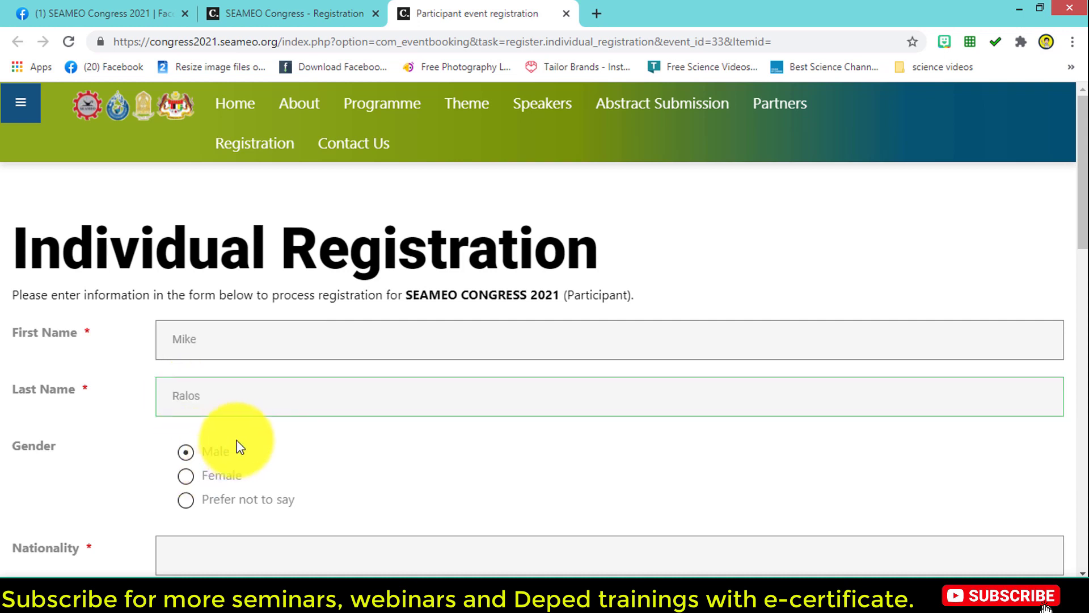
# Step: Fill in nationality Filipino, occupation Teacher and address Manila
pyautogui.scroll(-2, 332, 448)
pyautogui.scroll(-1, 332, 448)
pyautogui.click(186, 402)
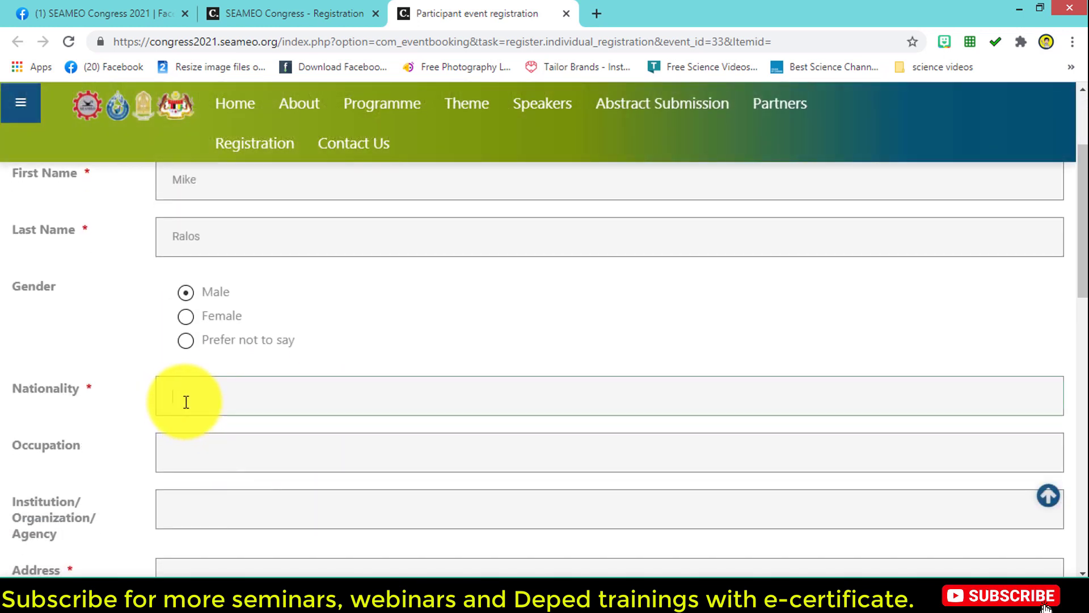
pyautogui.write('Filipino')
pyautogui.click(220, 452)
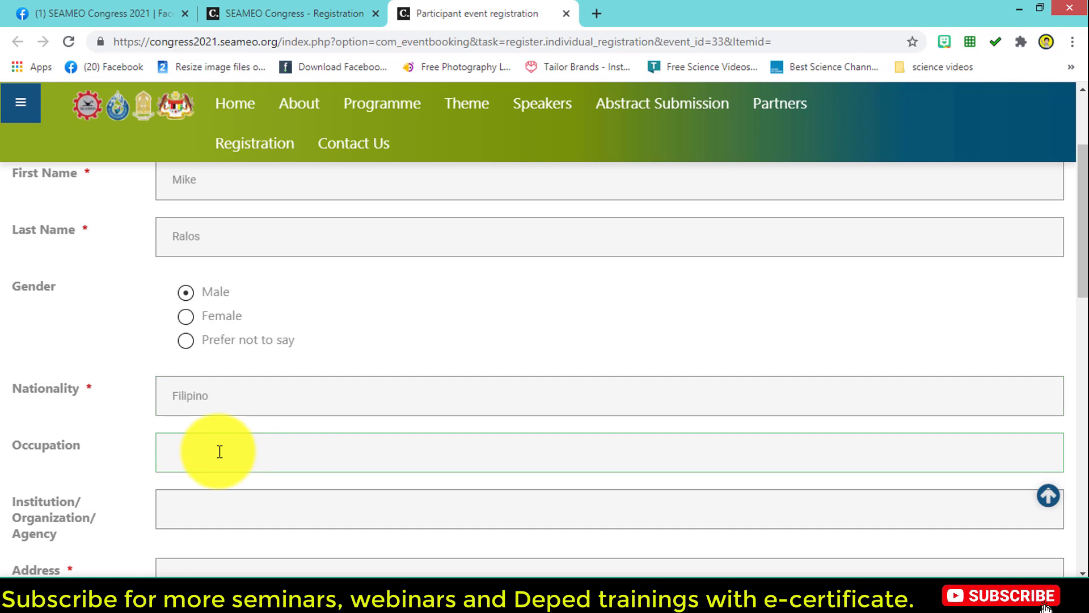
pyautogui.write('Teacher')
pyautogui.scroll(-1, 216, 455)
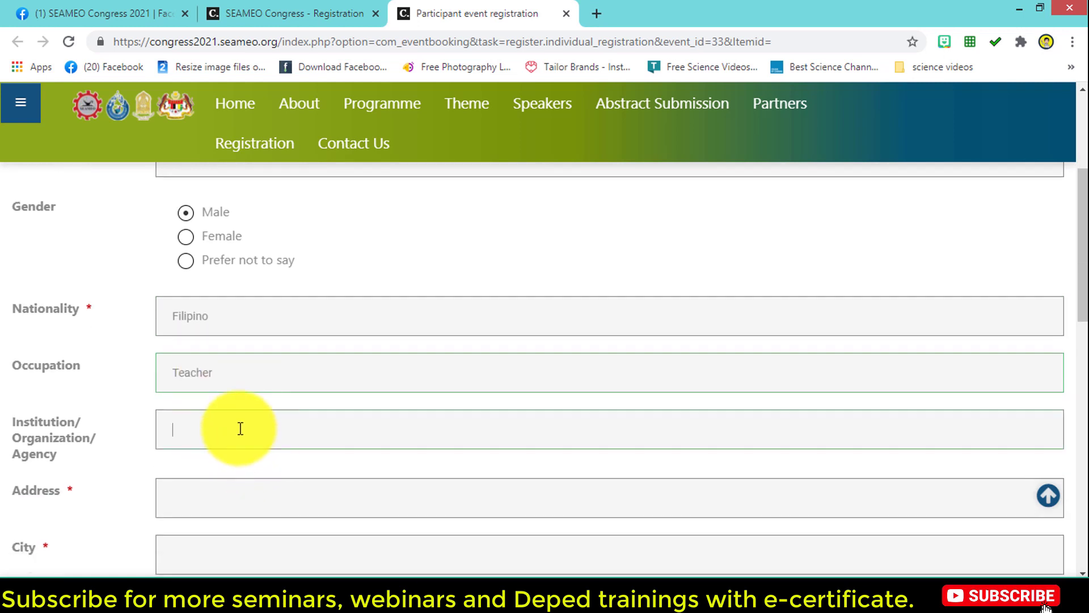
pyautogui.click(202, 496)
pyautogui.write('Man')
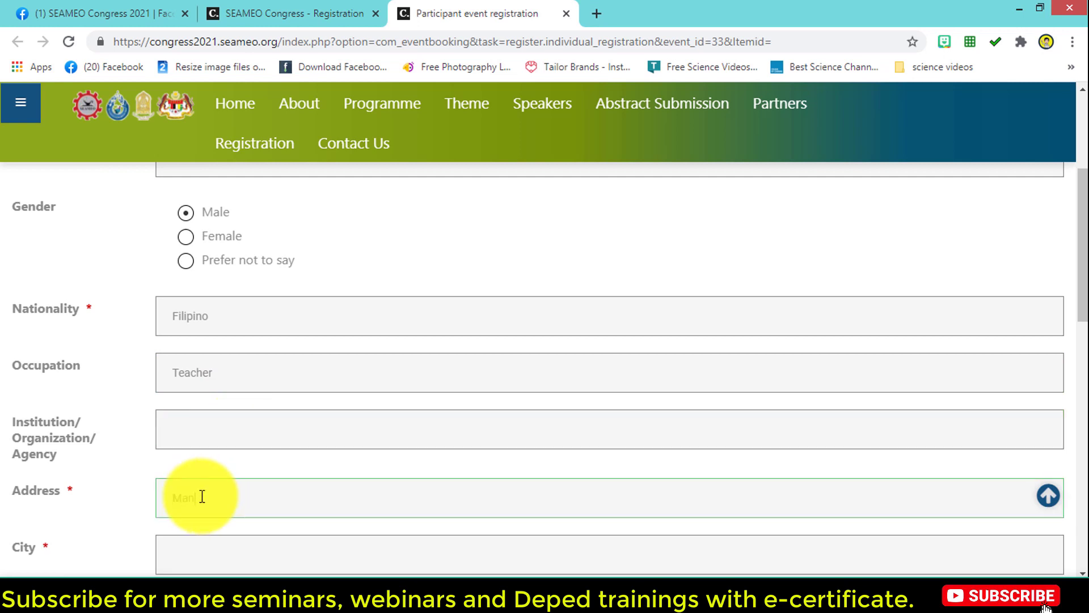
pyautogui.write('ila')
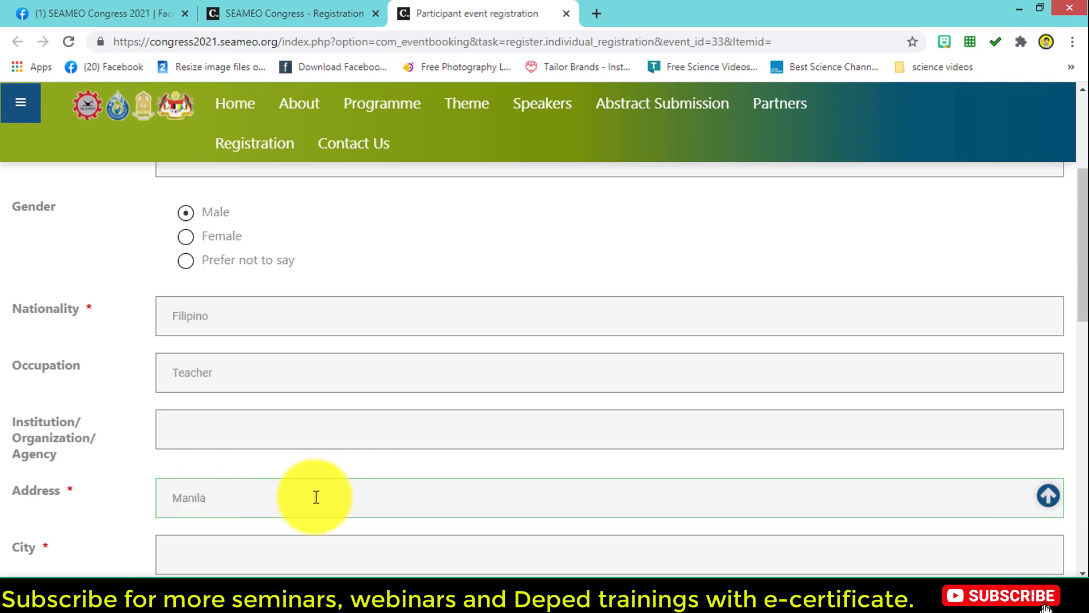
pyautogui.scroll(-3, 316, 497)
# Step: Set City to Manila and clear the Zip field so it stays empty
pyautogui.click(225, 393)
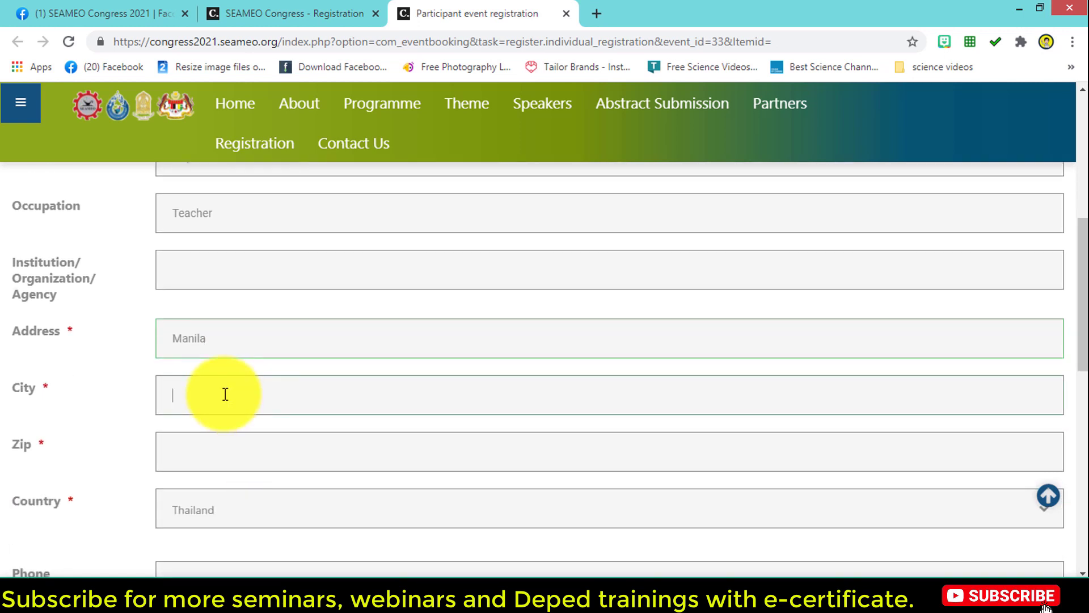
pyautogui.write('Man')
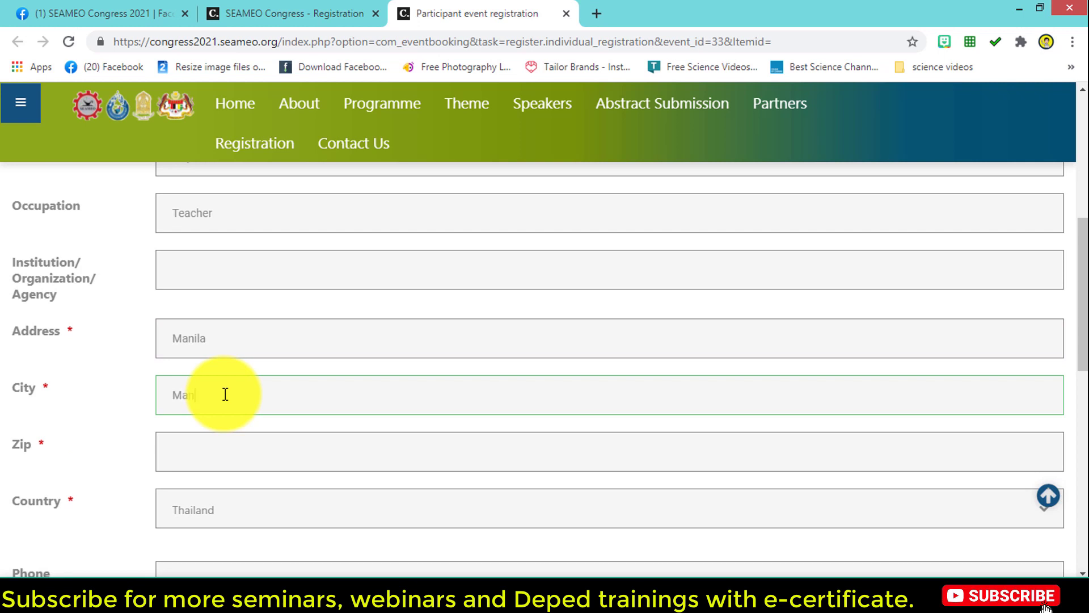
pyautogui.write('ila')
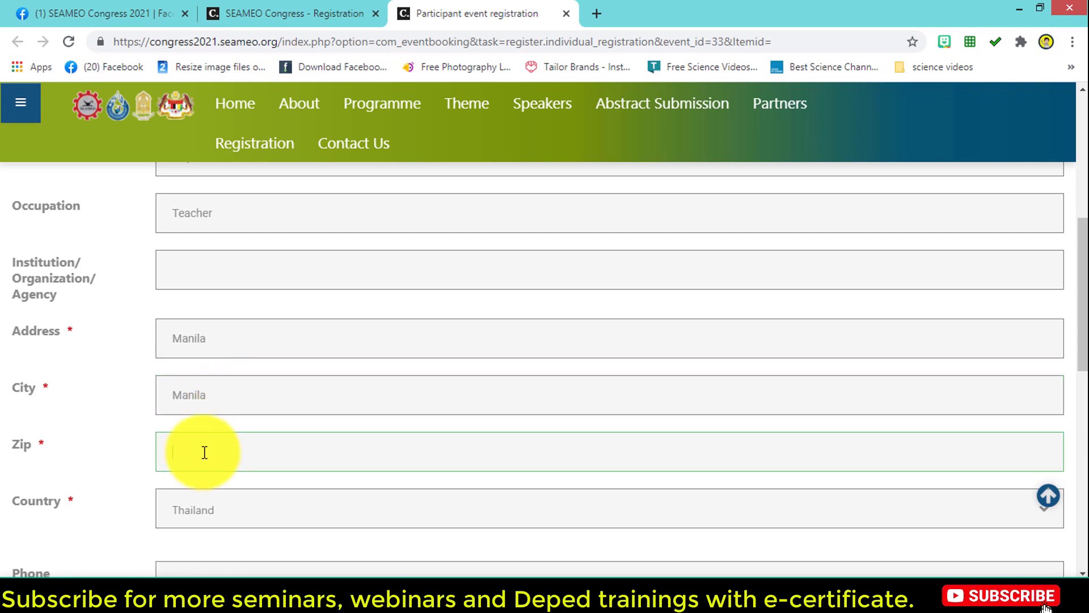
pyautogui.write('4102')
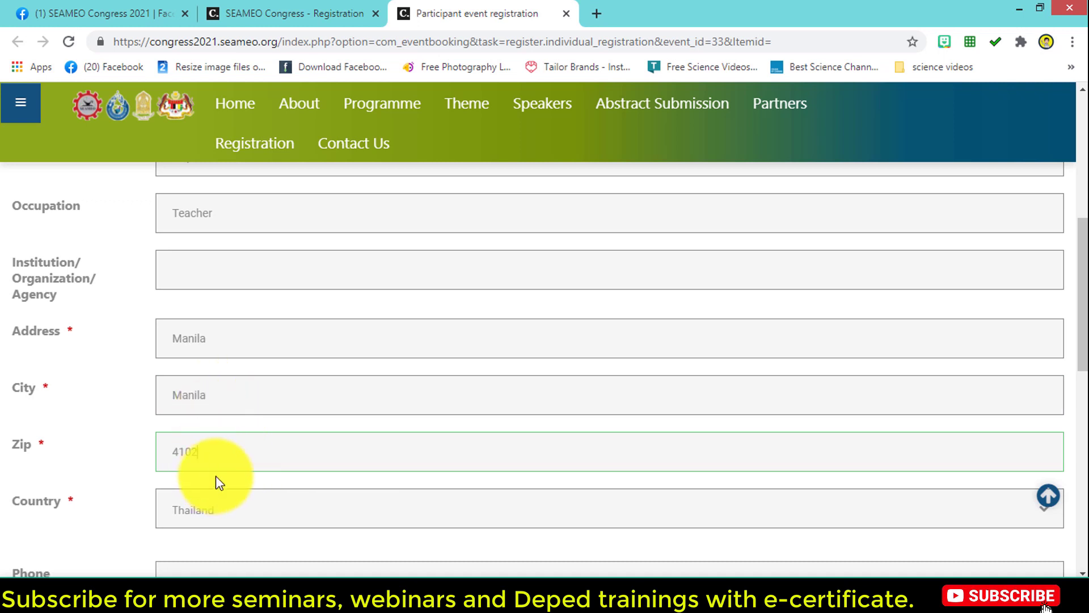
pyautogui.doubleClick(211, 454)
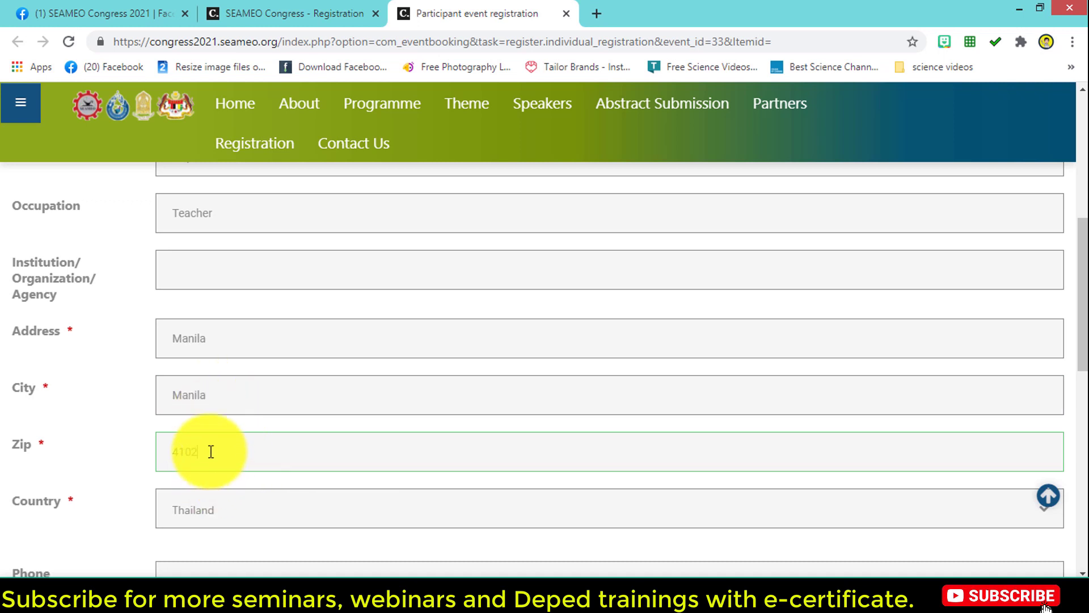
pyautogui.press('BackSpace')
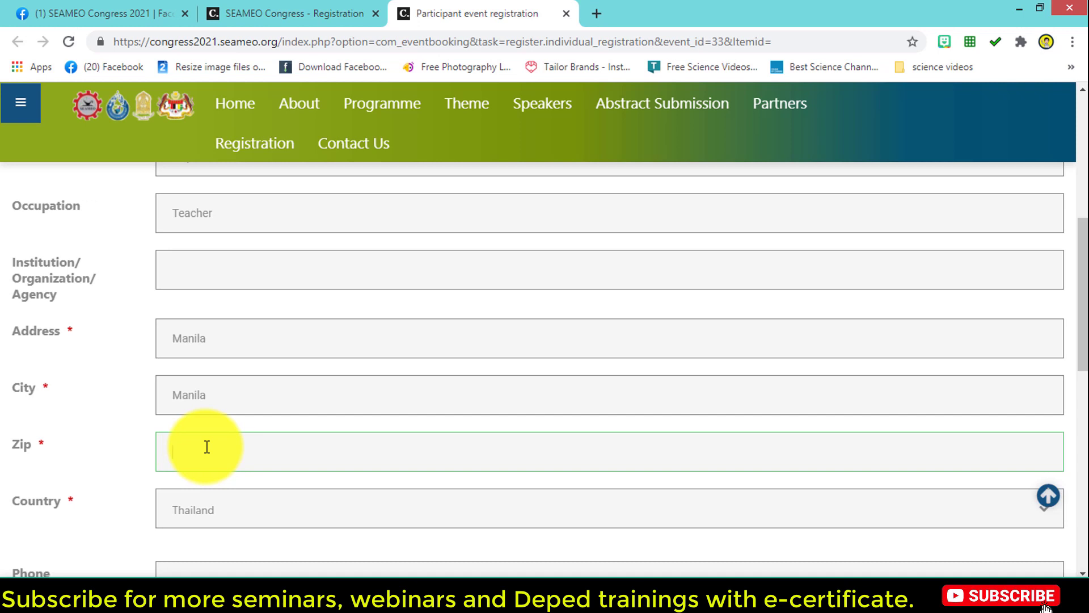
pyautogui.scroll(-1, 207, 446)
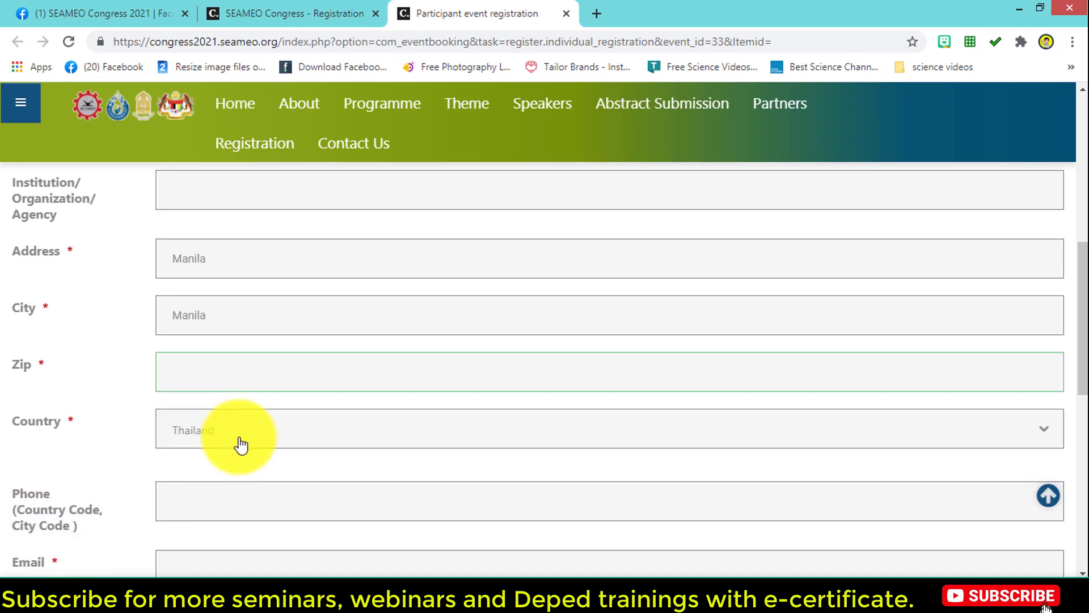
pyautogui.scroll(-2, 241, 445)
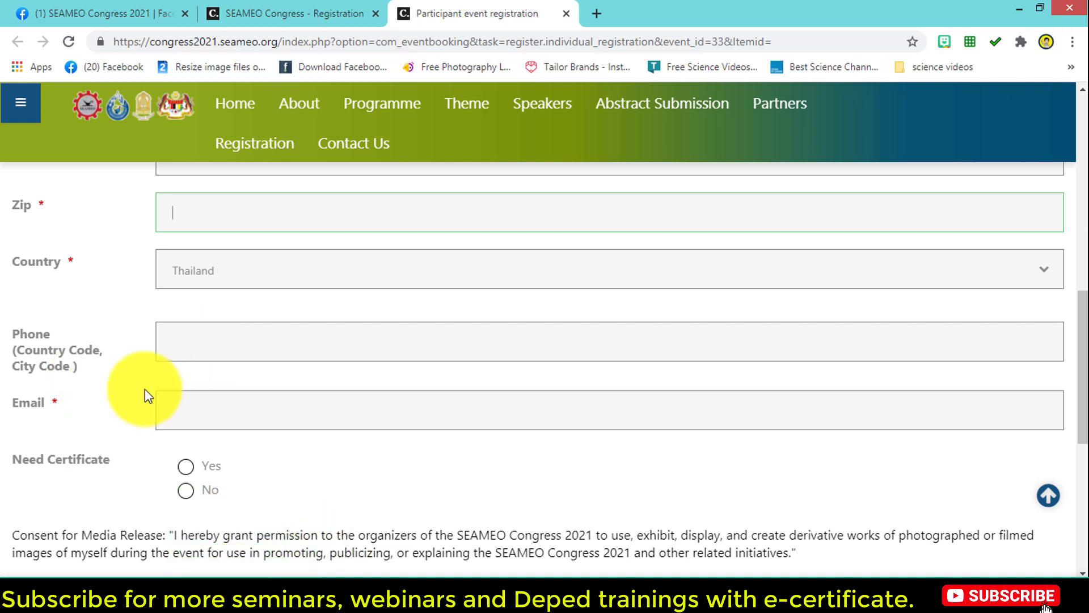
# Step: Choose Yes for Need Certificate and Agree for the media-release consent
pyautogui.click(204, 415)
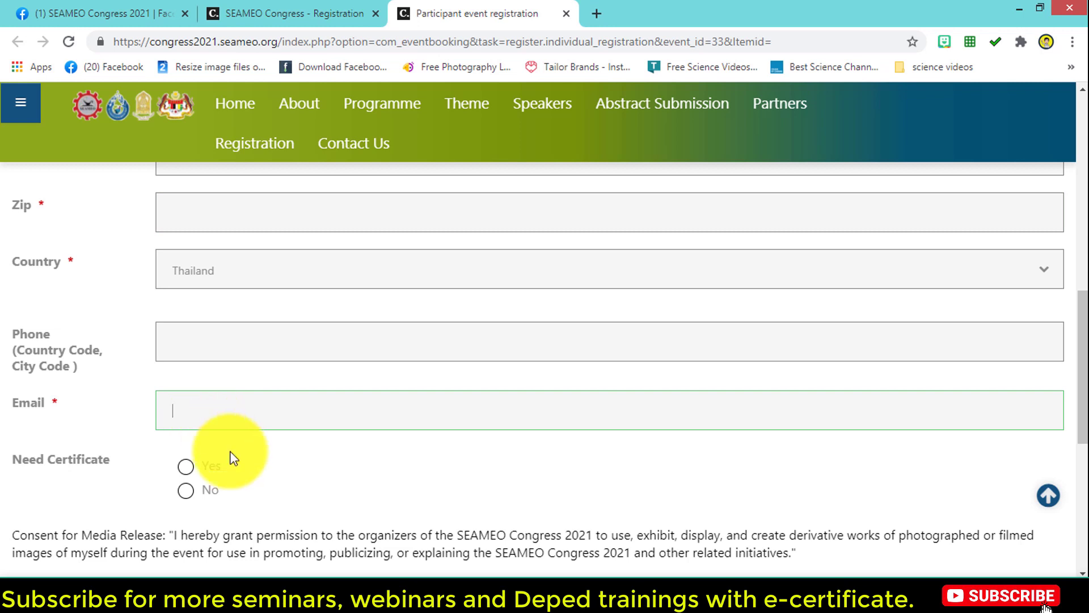
pyautogui.click(186, 472)
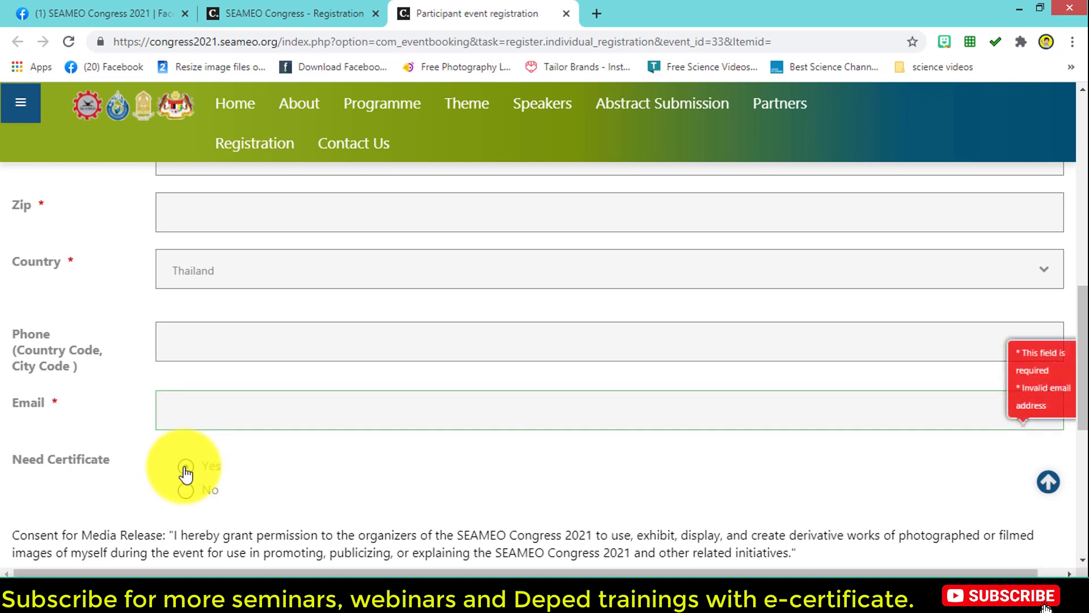
pyautogui.scroll(-1, 321, 468)
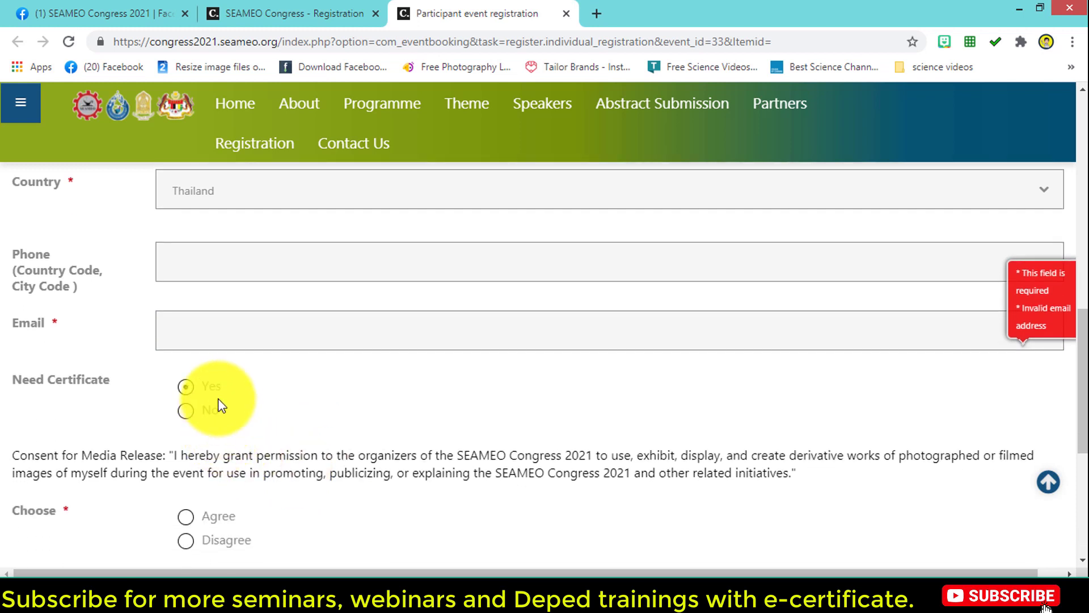
pyautogui.scroll(-3, 287, 457)
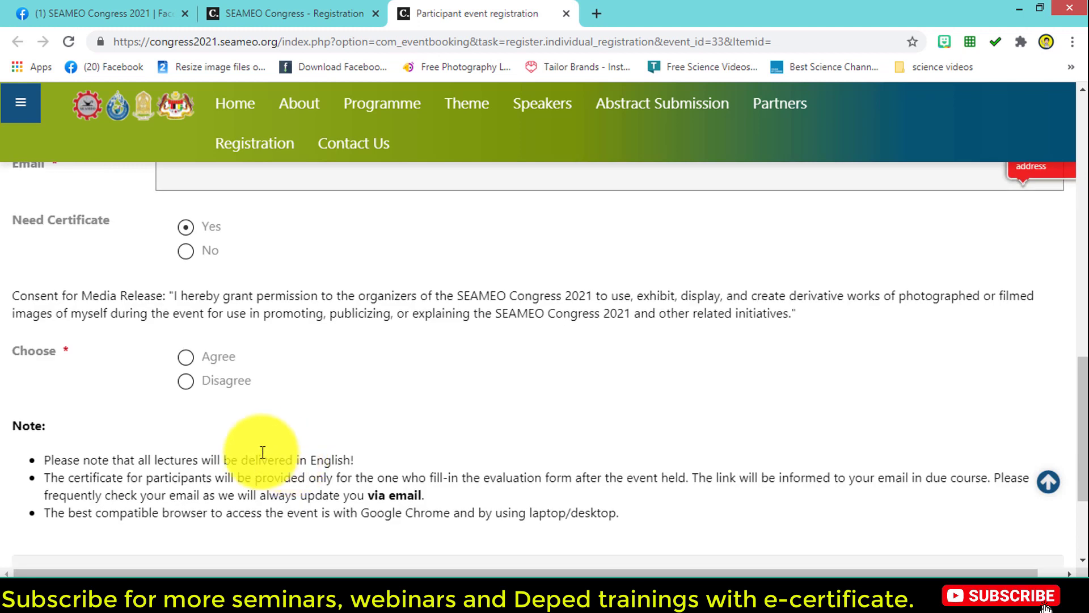
pyautogui.click(188, 359)
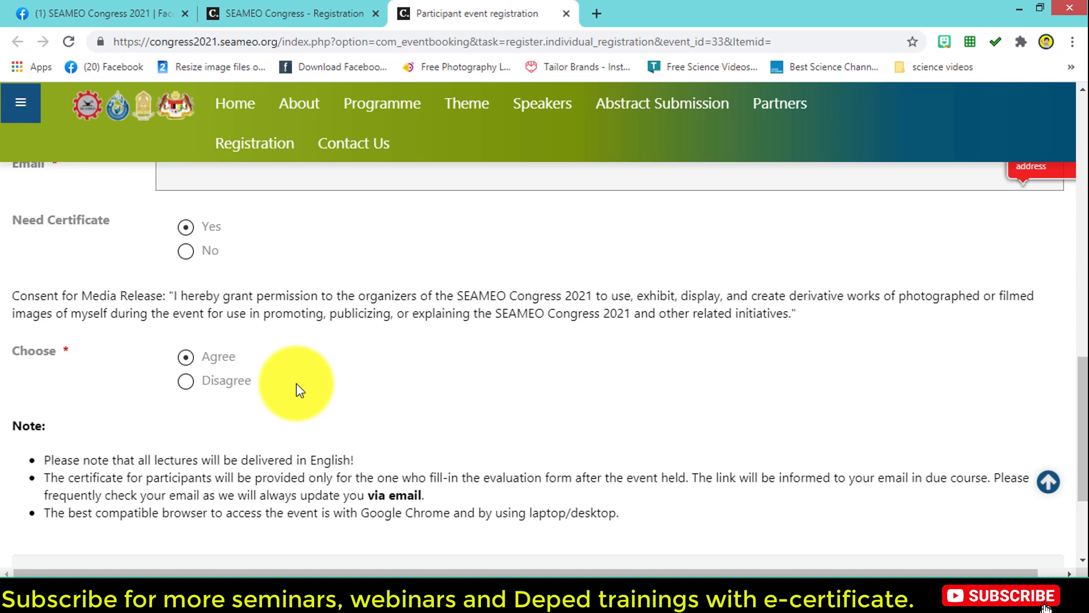
pyautogui.scroll(-1, 315, 399)
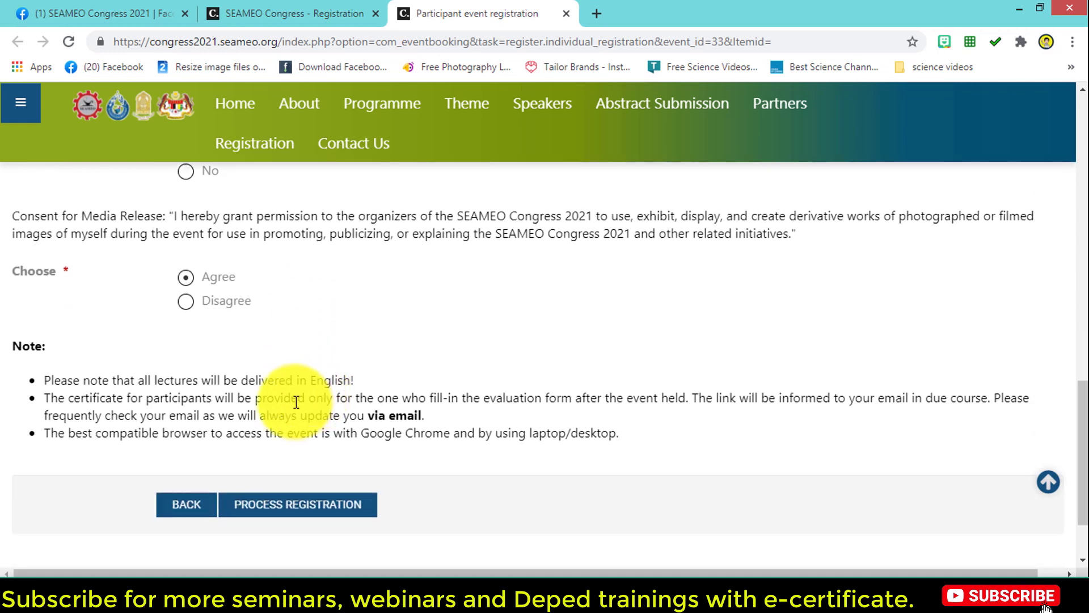
pyautogui.scroll(-1, 312, 401)
pyautogui.scroll(1, 311, 402)
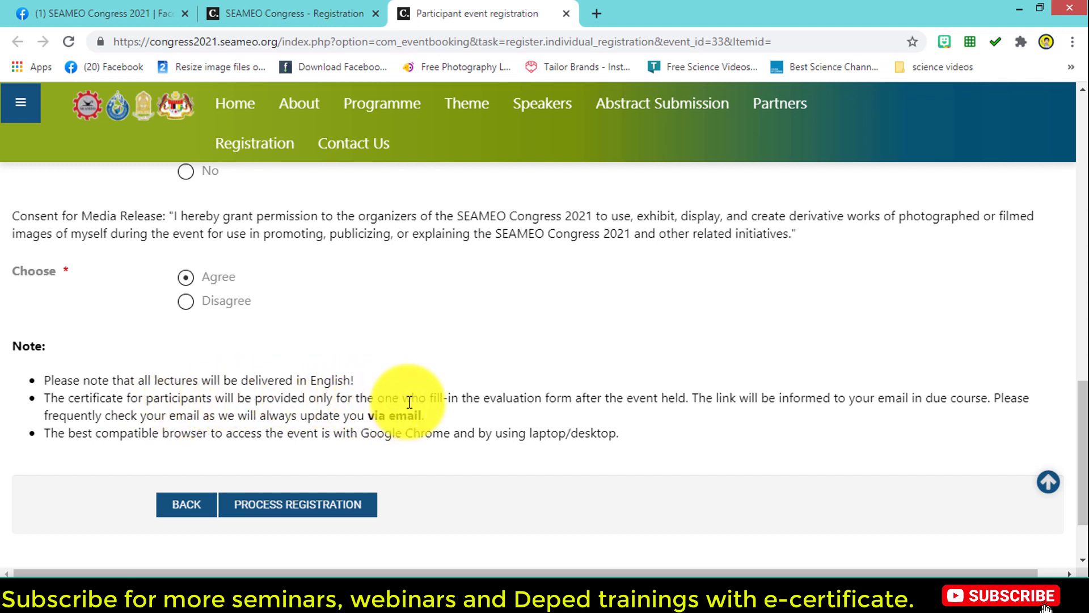
pyautogui.moveTo(484, 398); pyautogui.dragTo(512, 400)
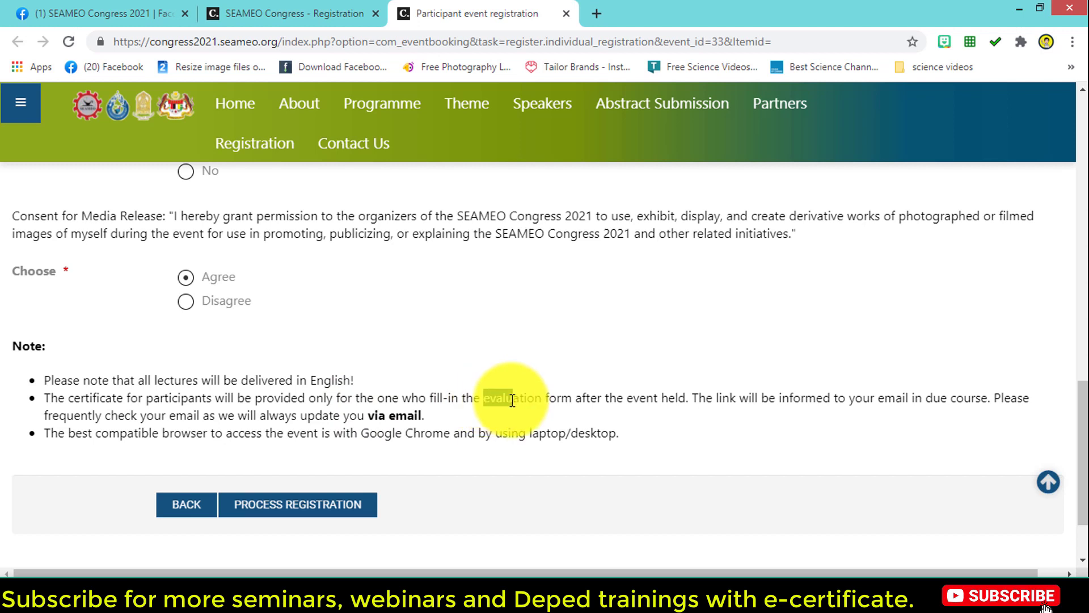
pyautogui.click(582, 362)
pyautogui.moveTo(484, 401); pyautogui.dragTo(686, 403)
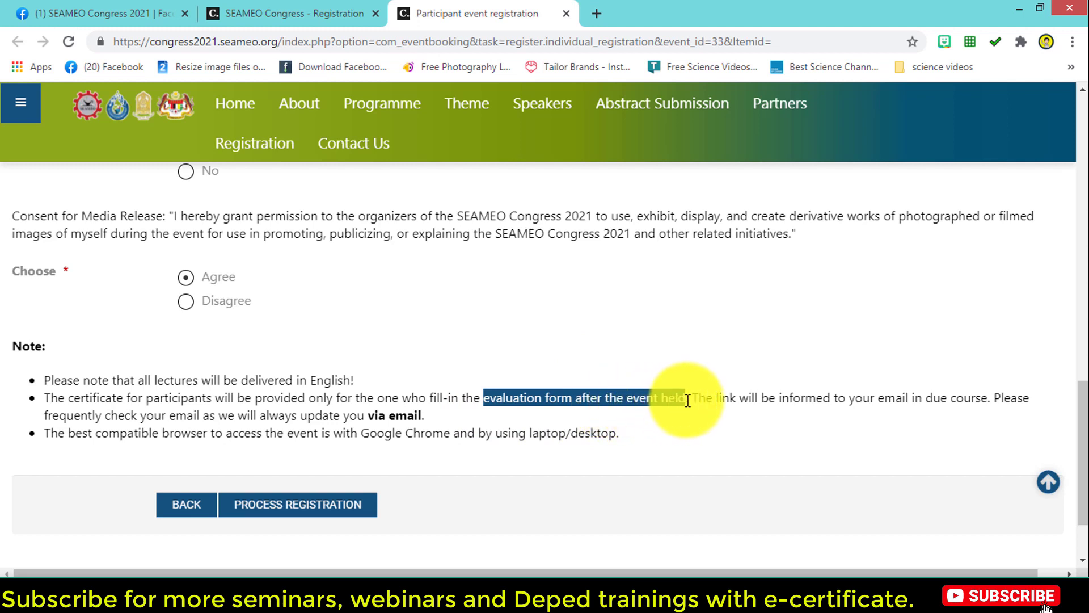
pyautogui.click(457, 401)
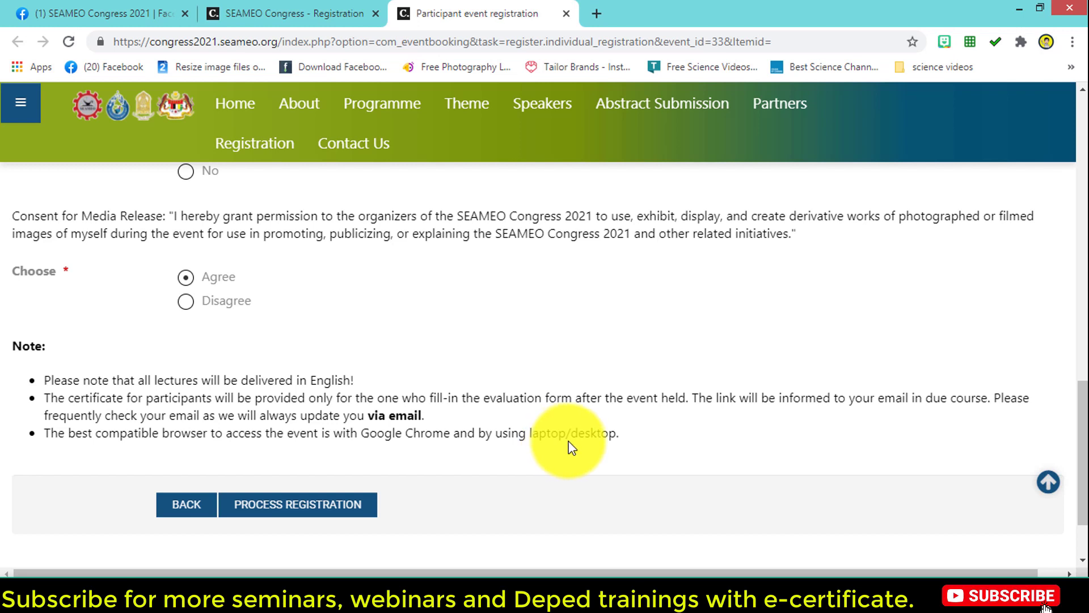
# Step: Finish the form to reach the Registration Completed page, then exit the full-screen screenshot view
pyautogui.scroll(-3, 1081, 485)
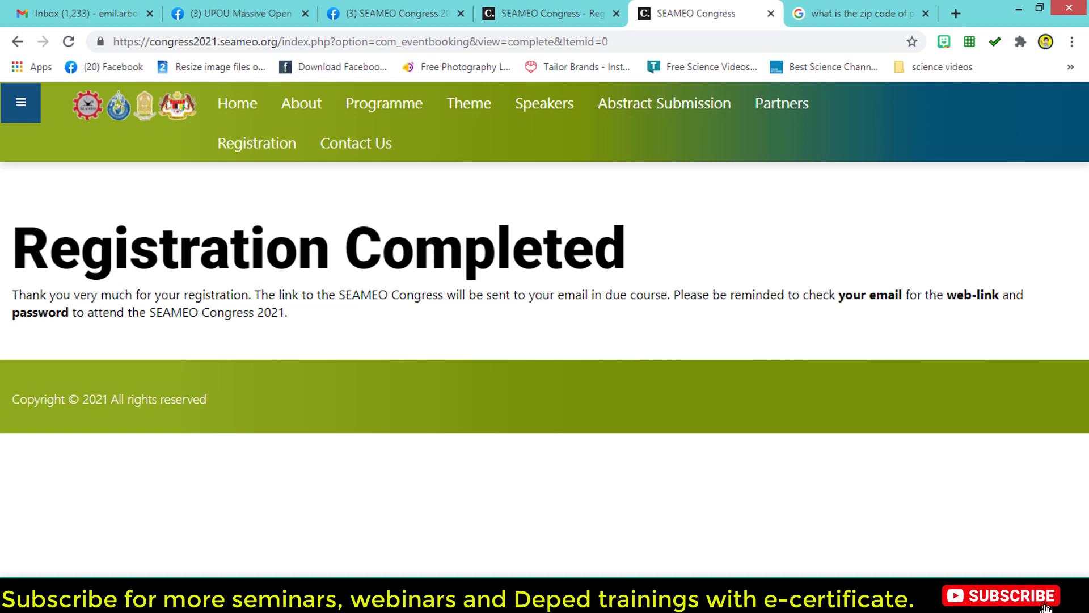
pyautogui.press('Escape')
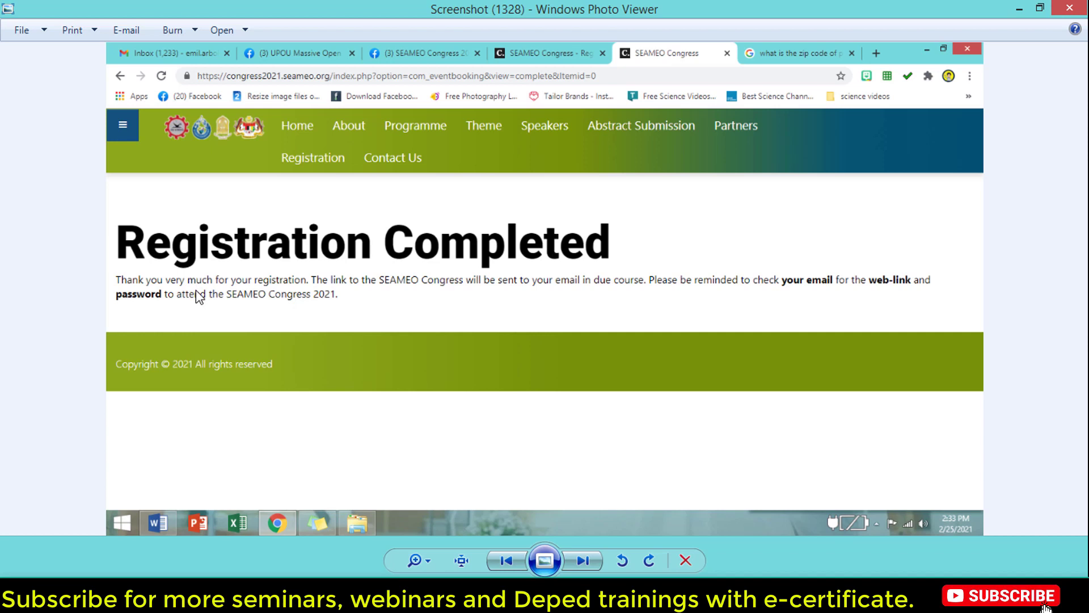